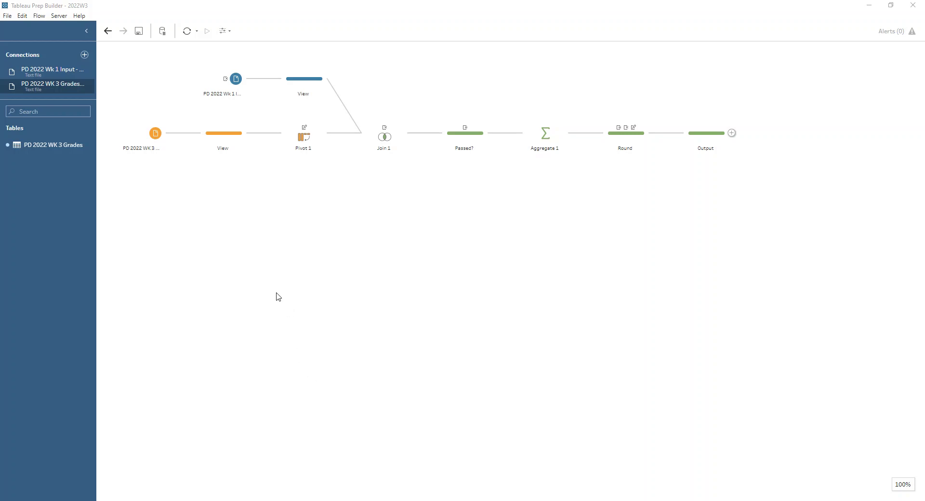
# Step: Show the PD 2022 Wk 1 Input settings, keeping 5 of 9 fields without the parental contact fields
pyautogui.click(232, 92)
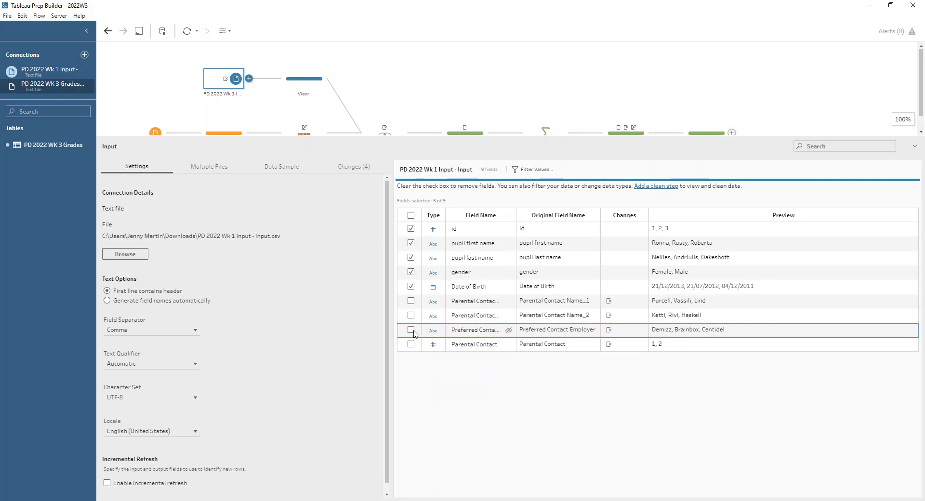
# Step: Show the pupil View step profile, enlarge the flow area, then select the grades View step
pyautogui.click(296, 89)
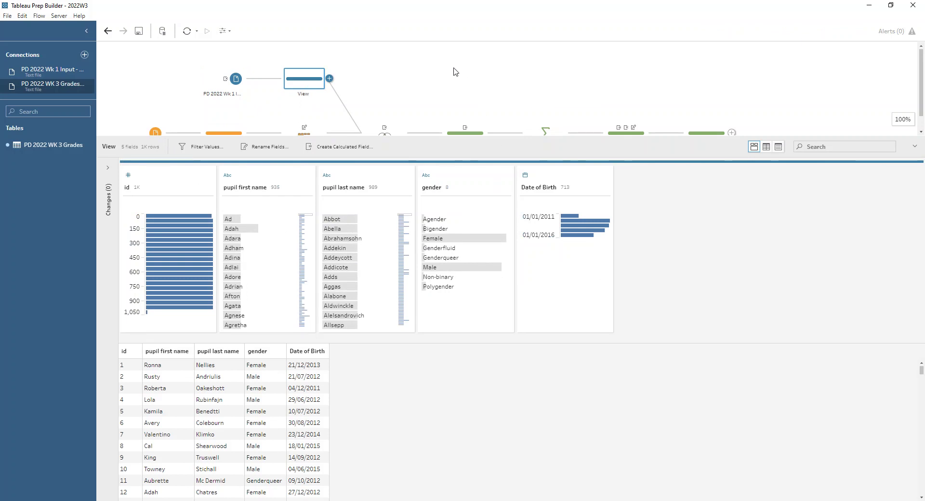
pyautogui.moveTo(445, 137); pyautogui.dragTo(436, 172)
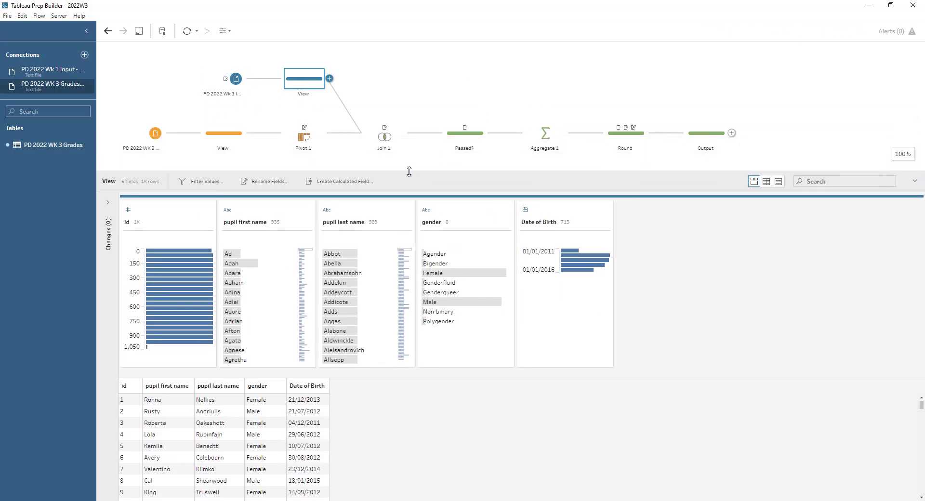
pyautogui.click(230, 140)
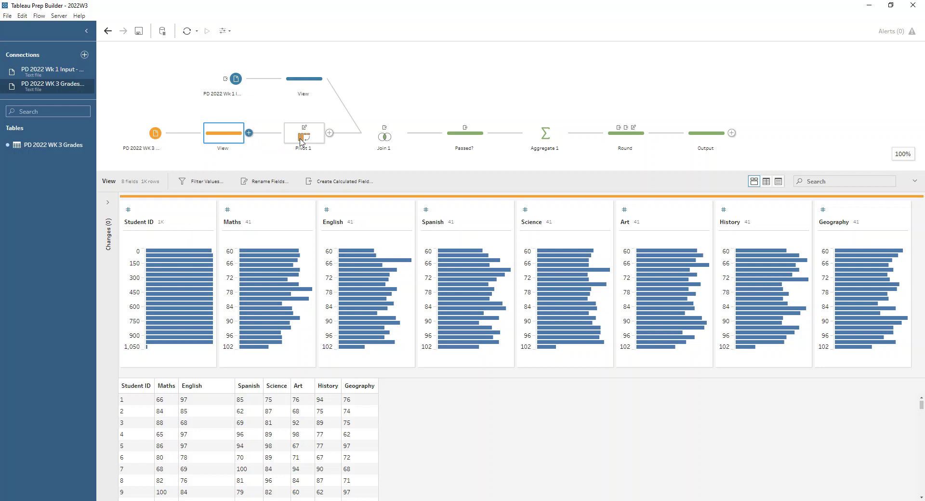
# Step: Select the Pivot 1 step, which turns the seven subject columns into Subject and Score rows
pyautogui.click(301, 140)
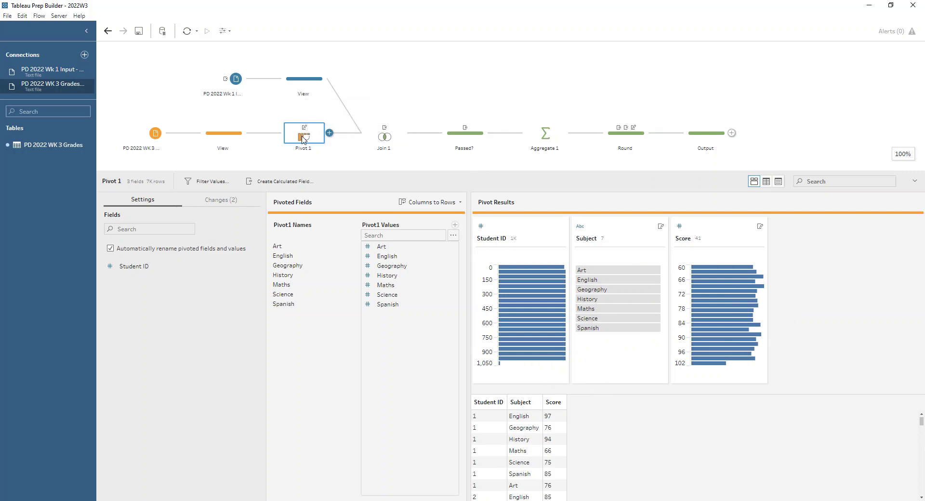
# Step: Resize the panes and select Join 1, the inner join on id = Student ID giving 7,000 rows
pyautogui.moveTo(304, 140); pyautogui.dragTo(311, 84)
pyautogui.click(384, 137)
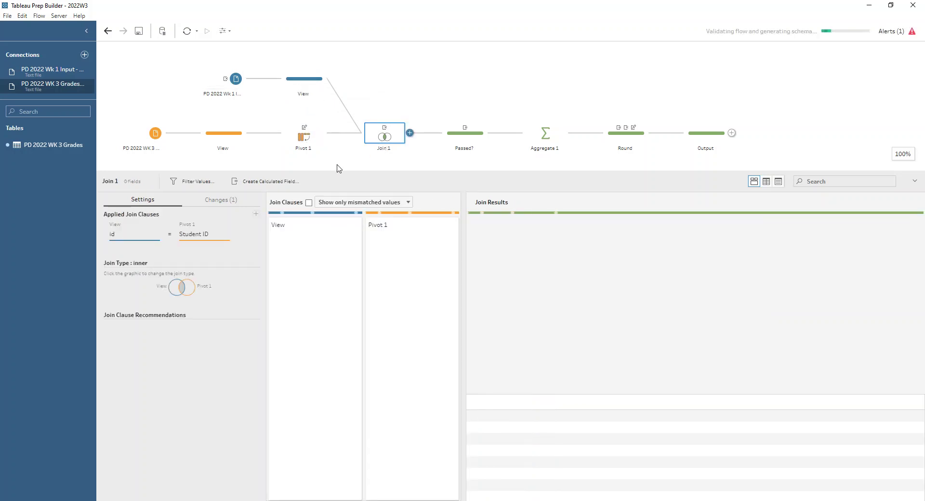
# Step: Check the id = Student ID clause and the summary: 1,000 and 7,000 rows matched into 7,000
pyautogui.click(136, 234)
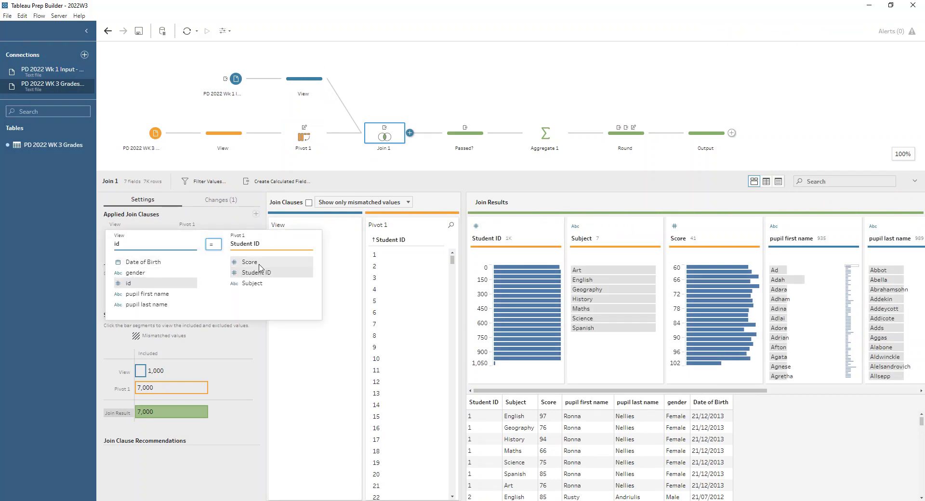
pyautogui.click(240, 217)
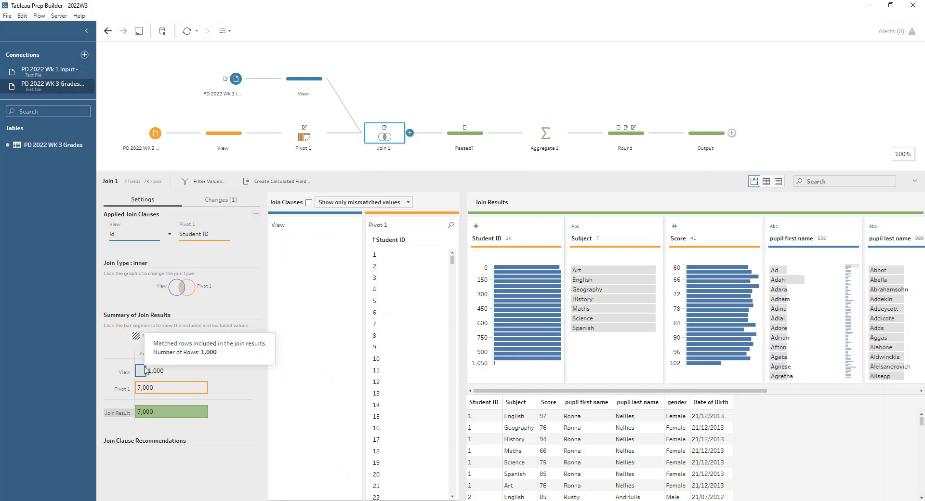
pyautogui.moveTo(142, 375)
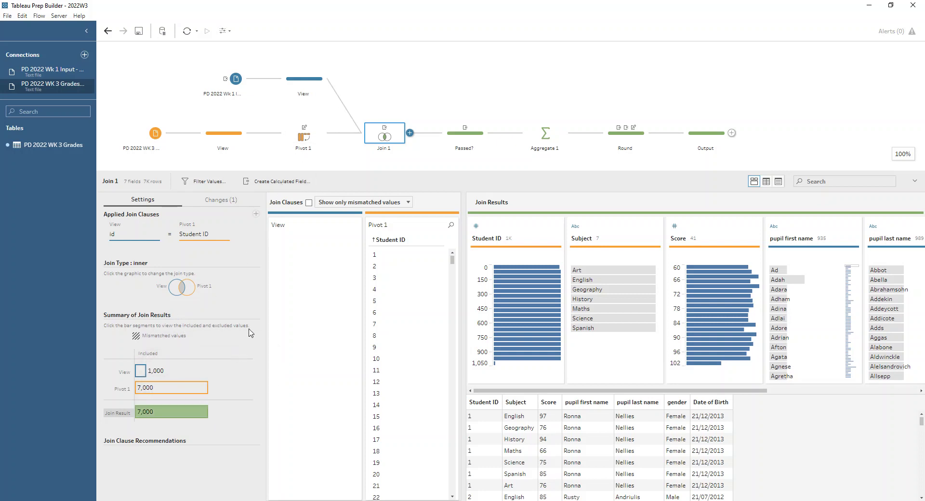
# Step: Open the Passed? step's Passed Subjects calculation, iif([Score]>75,1,0), in the edit dialog
pyautogui.click(457, 140)
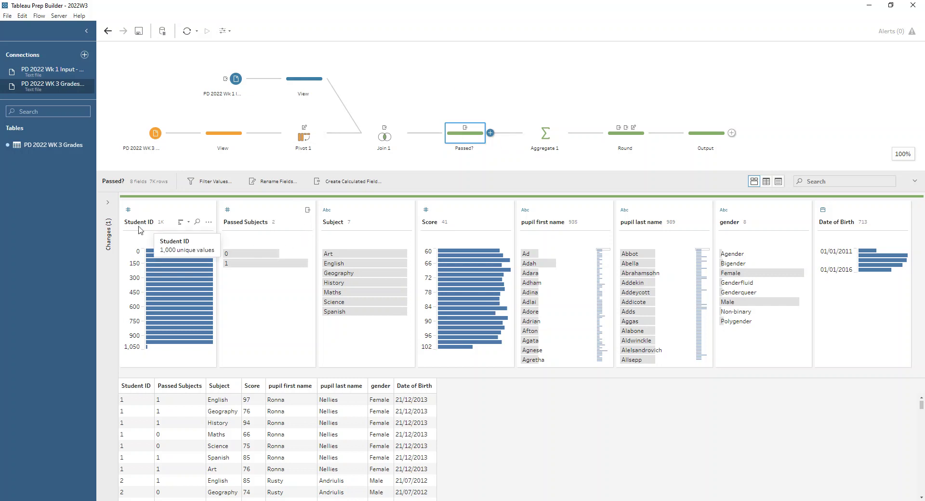
pyautogui.click(107, 203)
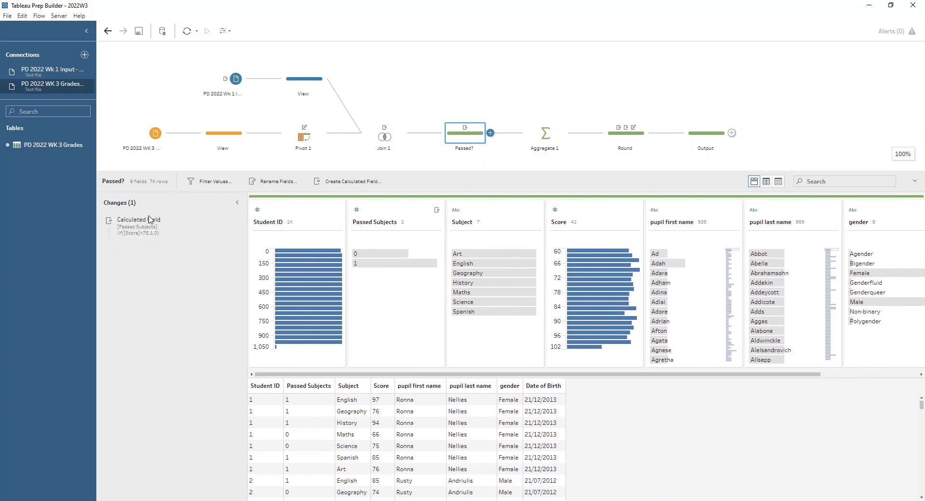
pyautogui.click(226, 221)
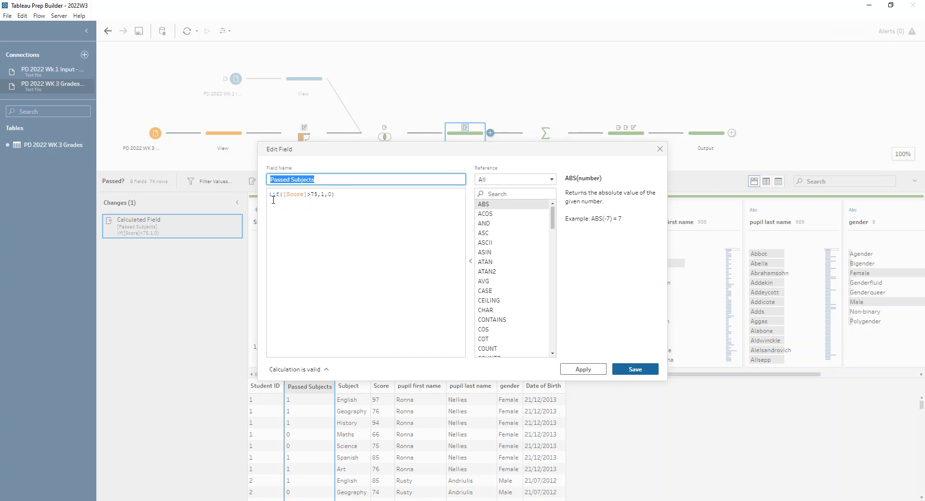
# Step: Look up IIF in the reference, change Passed Subjects to iif([Score]>=75,1,0), and save it
pyautogui.click(346, 206)
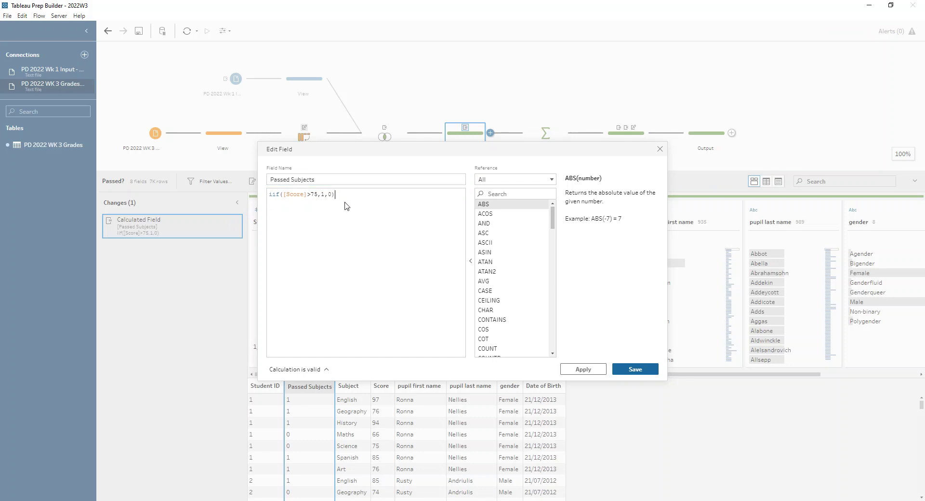
pyautogui.click(532, 193)
pyautogui.write('iif')
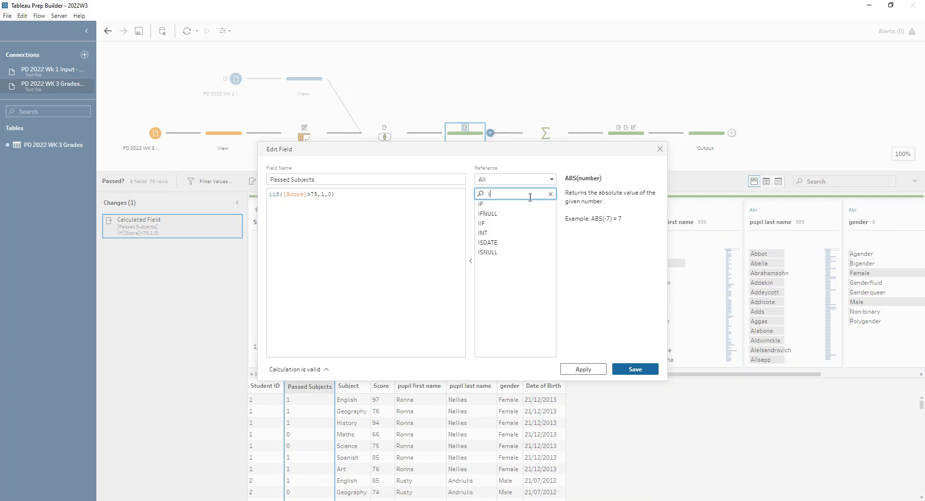
pyautogui.click(529, 204)
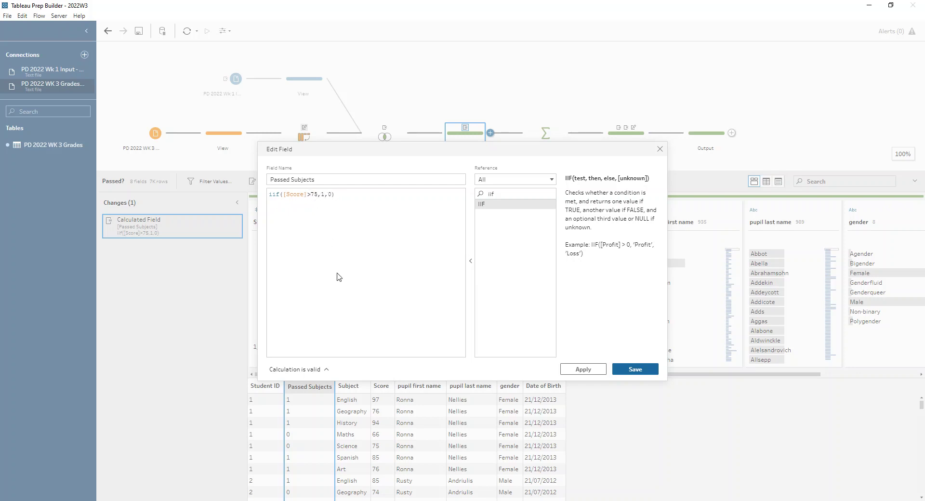
pyautogui.write('=')
pyautogui.click(634, 369)
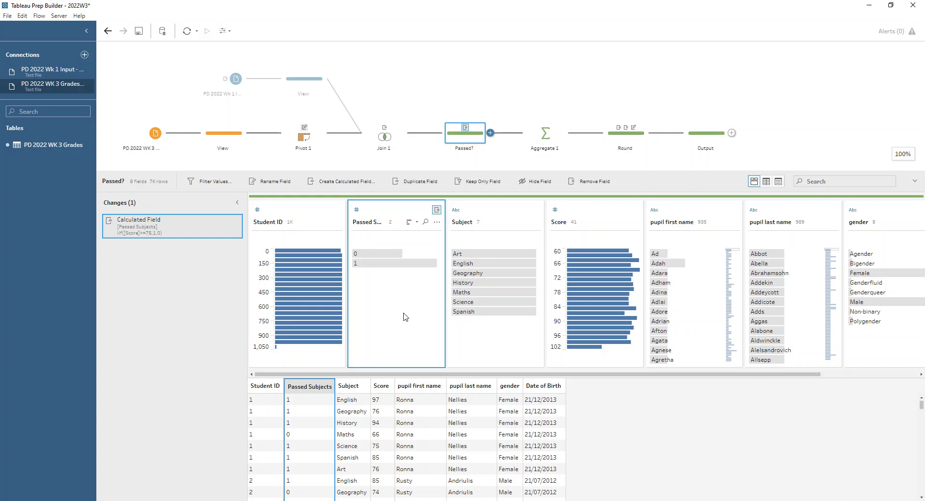
# Step: In Aggregate 1, inspect the SUM aggregation of Number of Rows per student
pyautogui.click(542, 143)
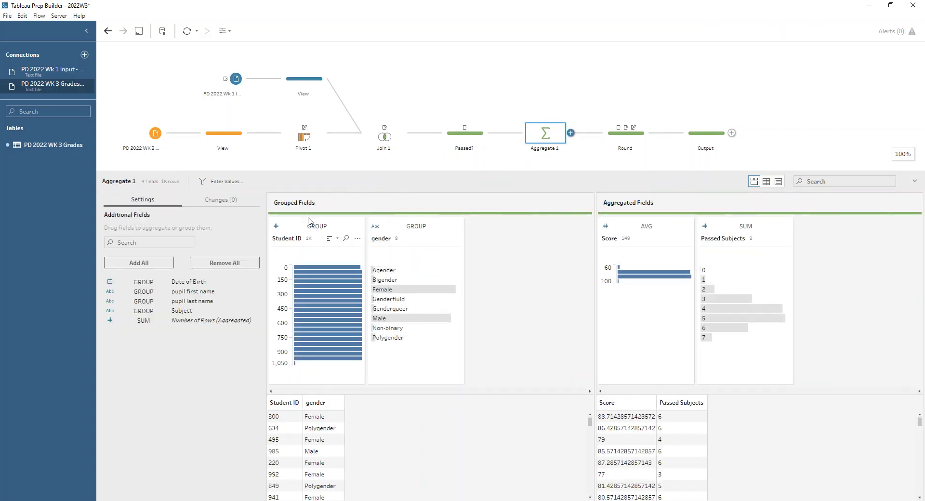
pyautogui.click(143, 321)
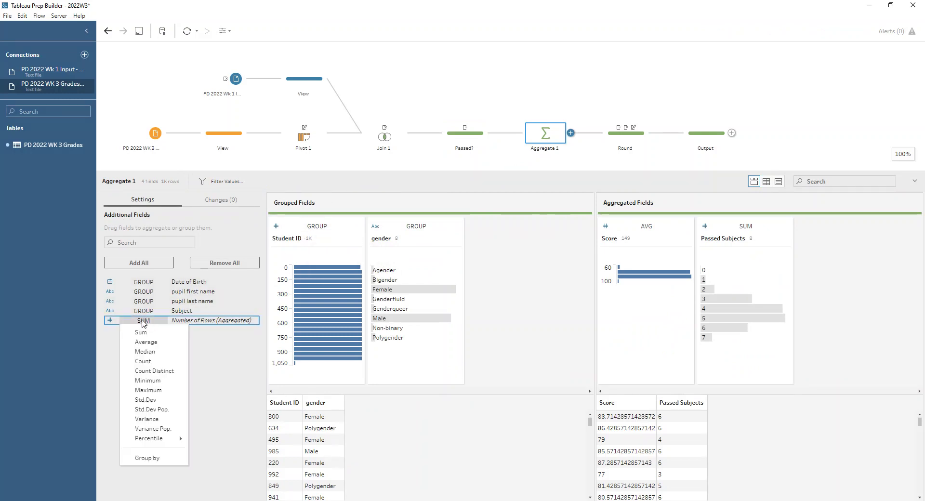
pyautogui.click(142, 320)
pyautogui.click(143, 320)
pyautogui.click(239, 386)
pyautogui.moveTo(199, 321); pyautogui.dragTo(137, 369)
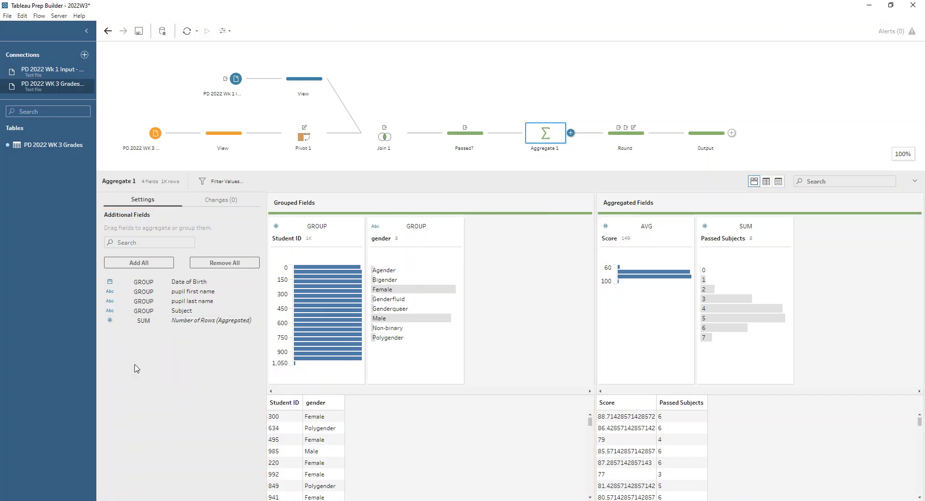
# Step: Confirm Score is kept as Average, then show the Round step's four fields
pyautogui.click(646, 226)
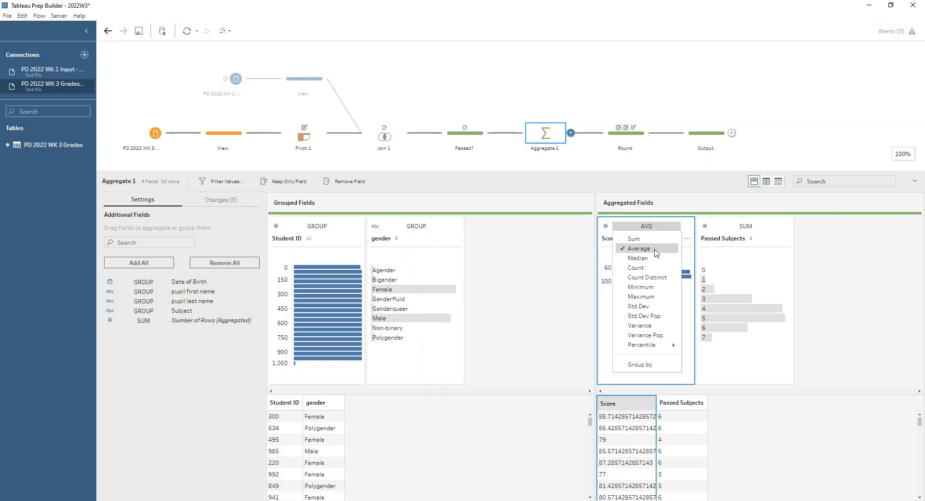
pyautogui.click(658, 230)
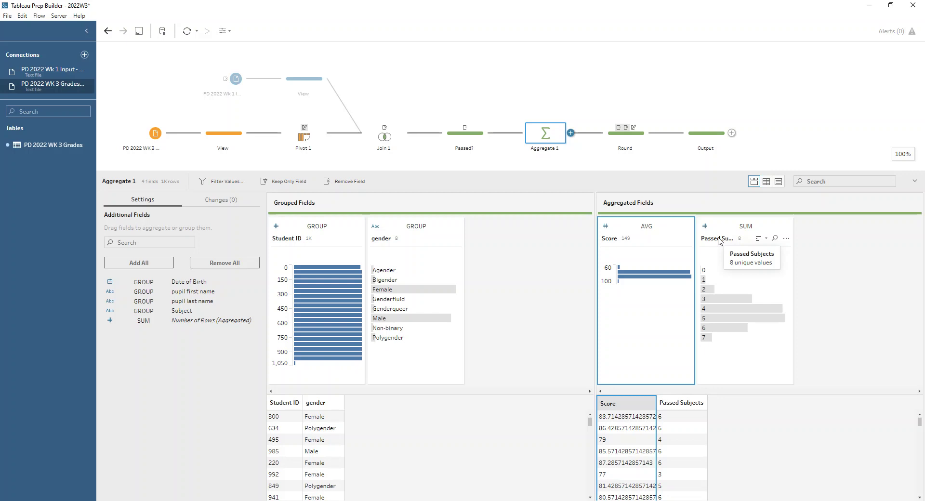
pyautogui.click(642, 137)
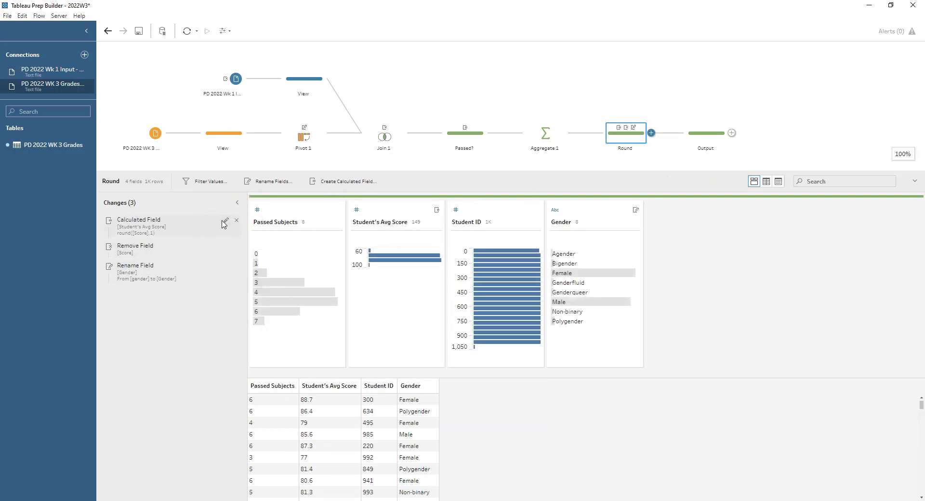
pyautogui.click(225, 225)
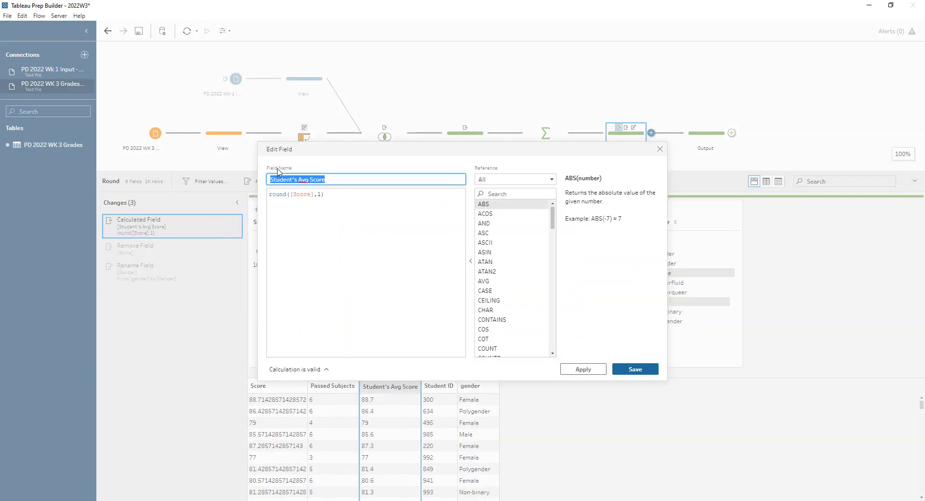
pyautogui.press('Tab')
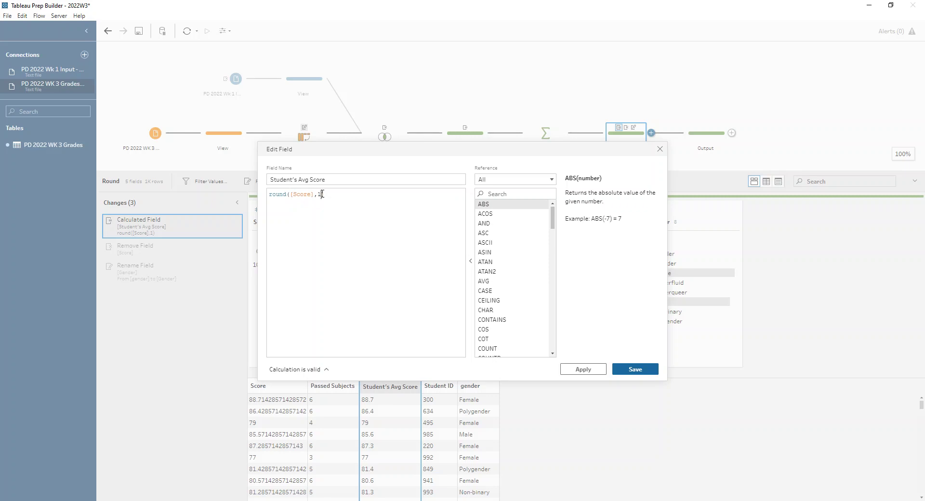
pyautogui.click(624, 368)
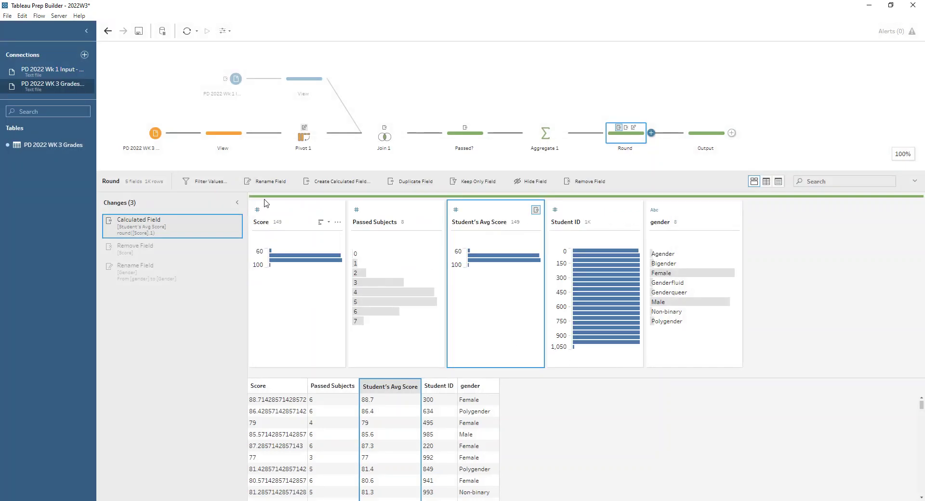
pyautogui.click(184, 285)
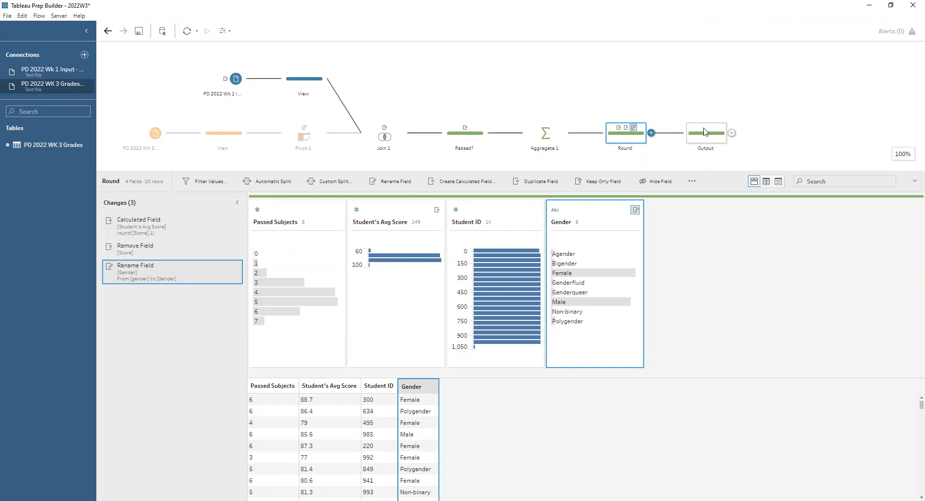
pyautogui.click(706, 133)
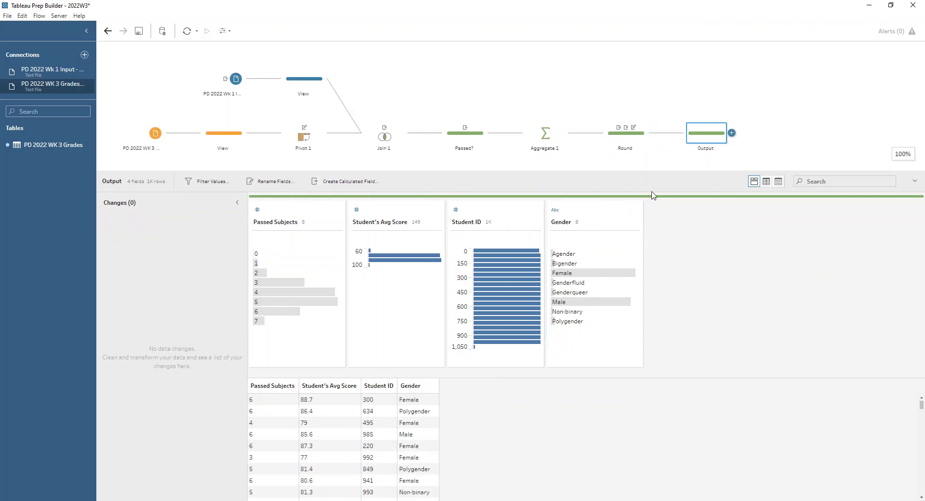